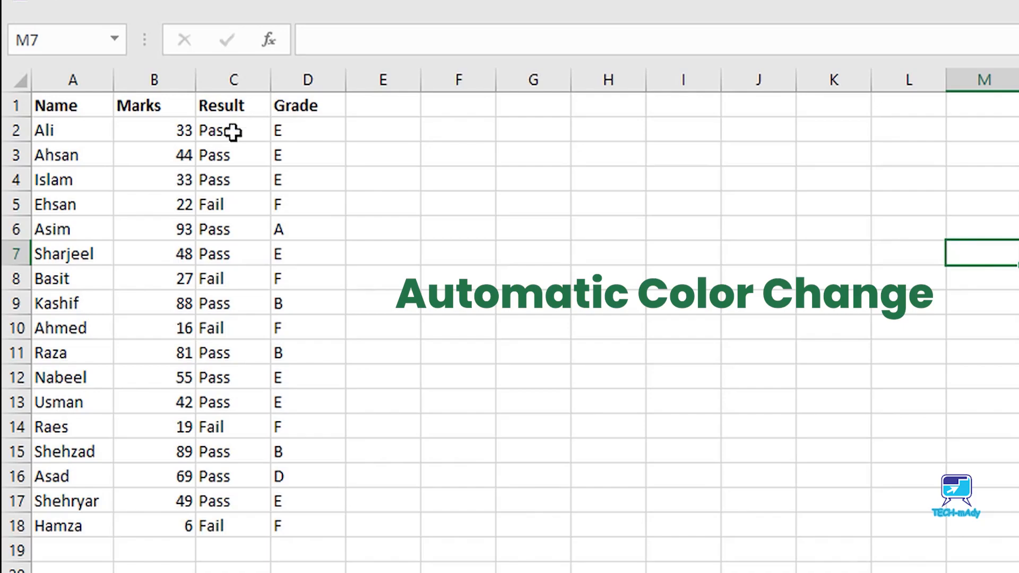
pyautogui.click(231, 132)
pyautogui.click(234, 81)
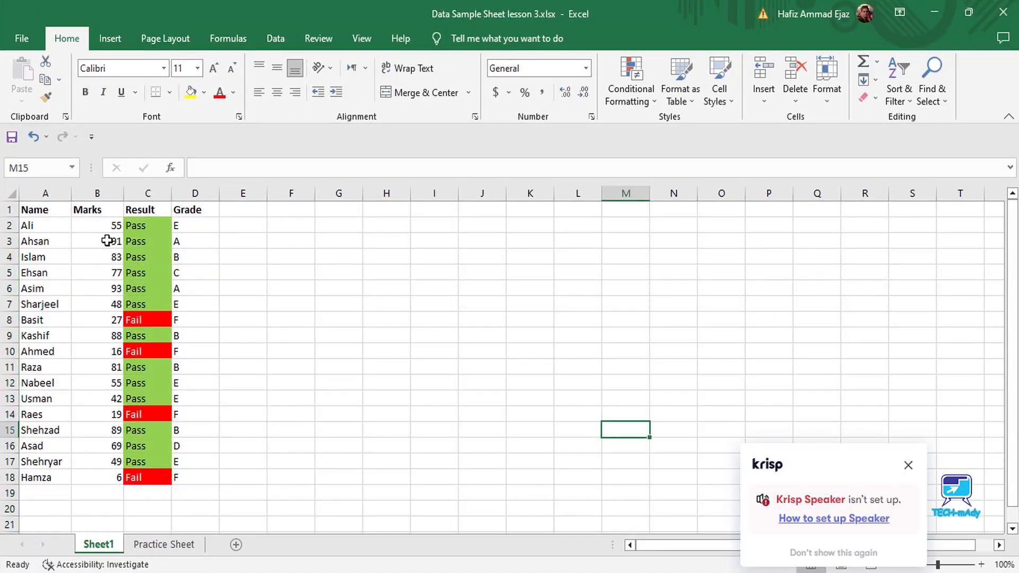
# - Set the mark in cell B3 to 44
pyautogui.click(107, 241)
pyautogui.write('44')
pyautogui.hotkey('ctrl', 'Return')
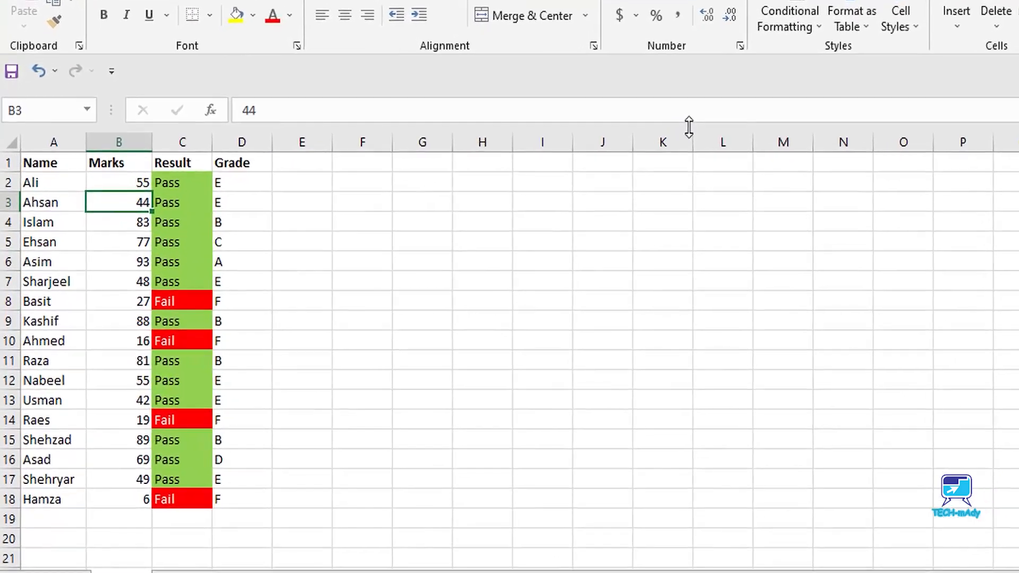
# - Enter a mark of 22 in cell B4 and replace it with 33
pyautogui.press('Down')
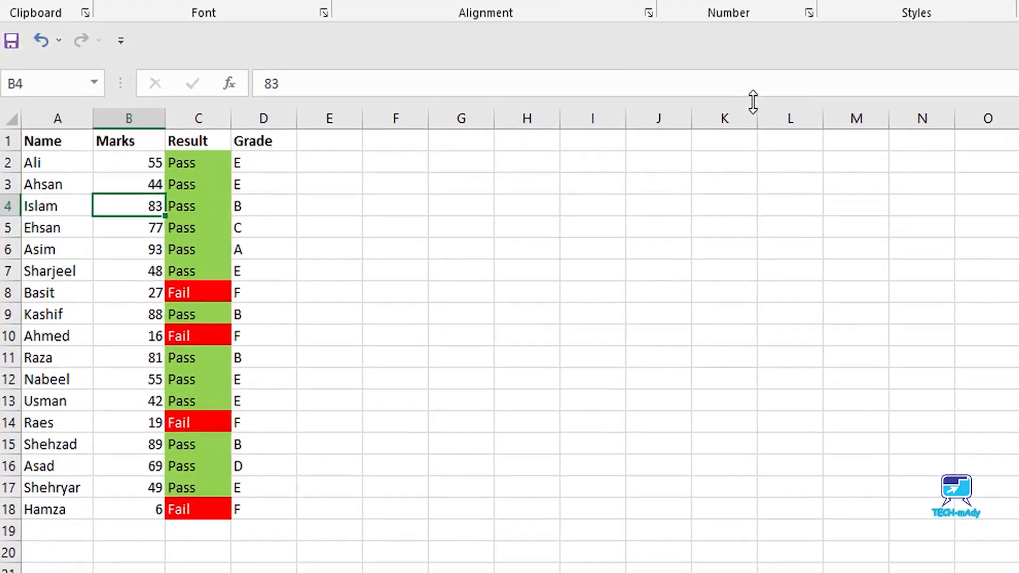
pyautogui.write('22')
pyautogui.press('Return')
pyautogui.press('Up')
pyautogui.press('Up')
pyautogui.press('Down')
pyautogui.write('33')
pyautogui.press('Up')
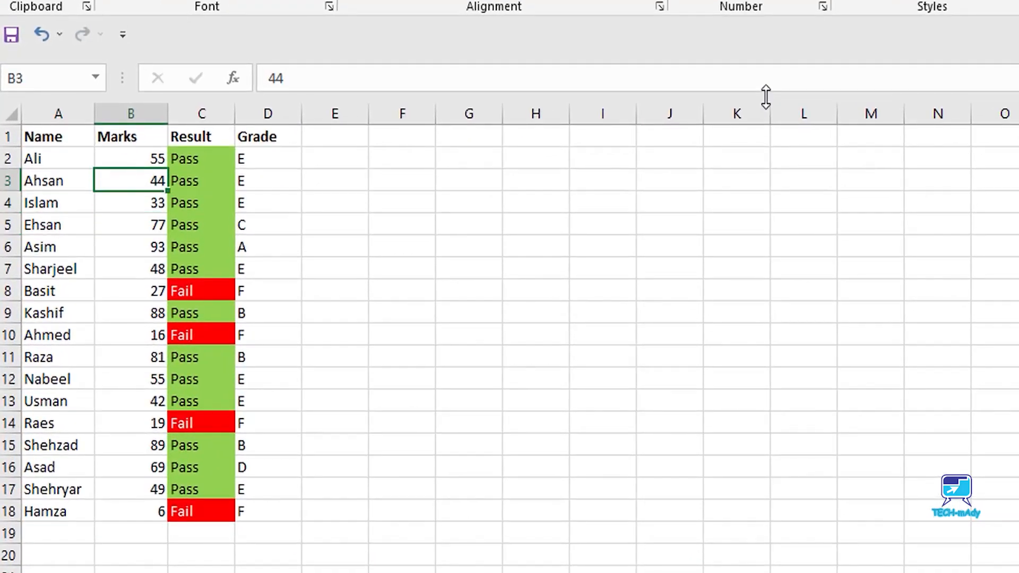
# - Enter a mark of 22 in cell B2 and replace it with 33
pyautogui.press('Up')
pyautogui.write('22')
pyautogui.press('Return')
pyautogui.press('Up')
pyautogui.write('33')
pyautogui.press('Return')
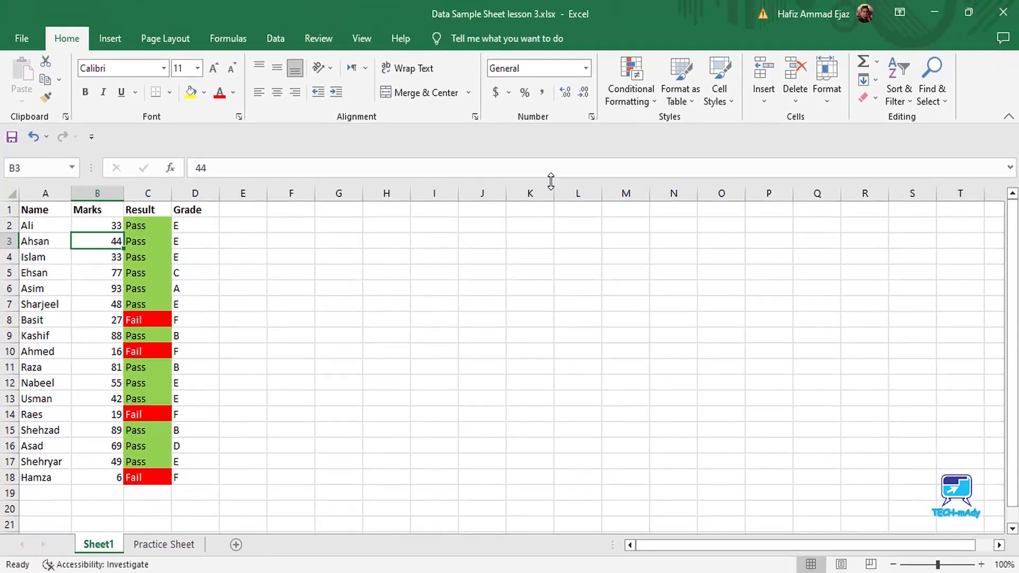
# - Set the mark in cell B5 to 22
pyautogui.press('Right')
pyautogui.press('Up')
pyautogui.press('Up')
pyautogui.press('Down')
pyautogui.press('Down')
pyautogui.press('Down')
pyautogui.press('Down')
pyautogui.press('Left')
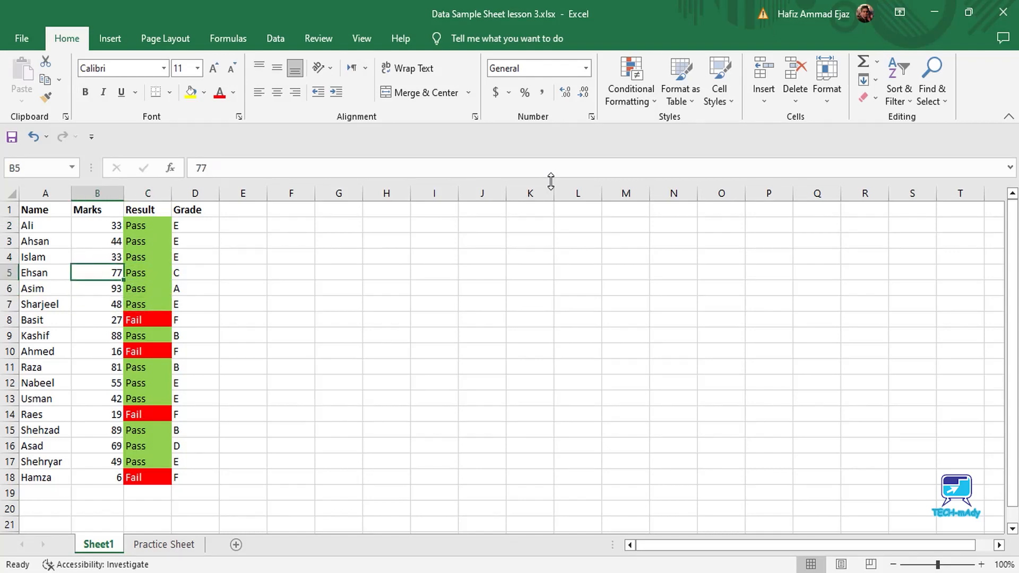
pyautogui.write('22')
pyautogui.press('Return')
pyautogui.press('Up')
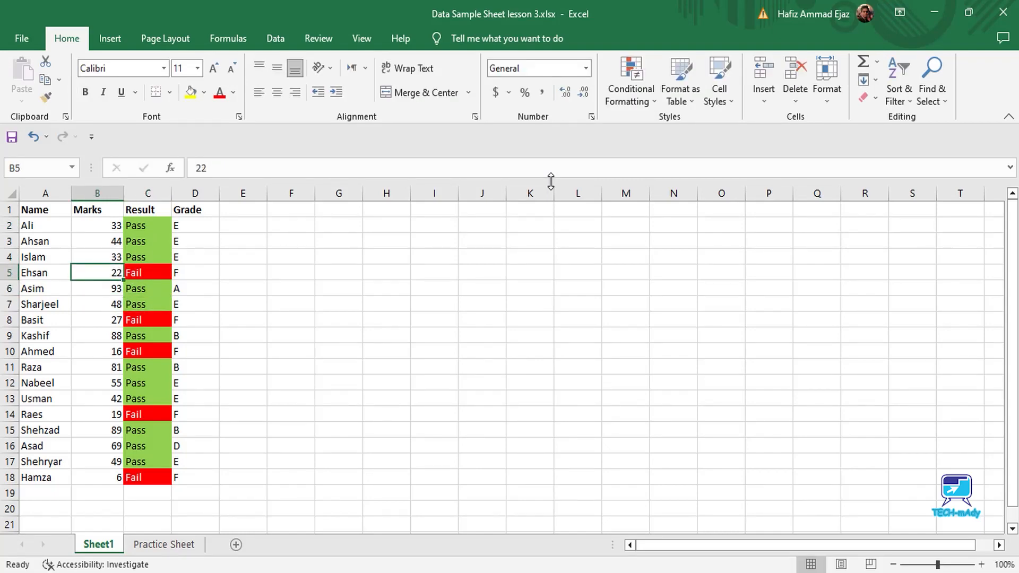
pyautogui.press('Up')
pyautogui.press('Right')
pyautogui.press('Up')
pyautogui.press('Up')
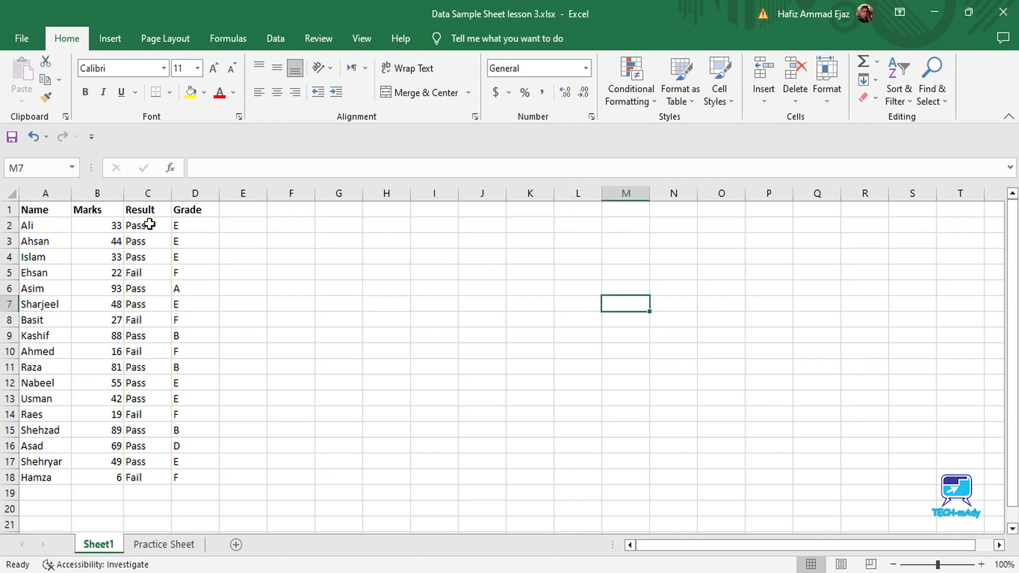
# - Create a new conditional formatting rule for the whole Result column, of the type "Format only cells that contain"
pyautogui.click(148, 227)
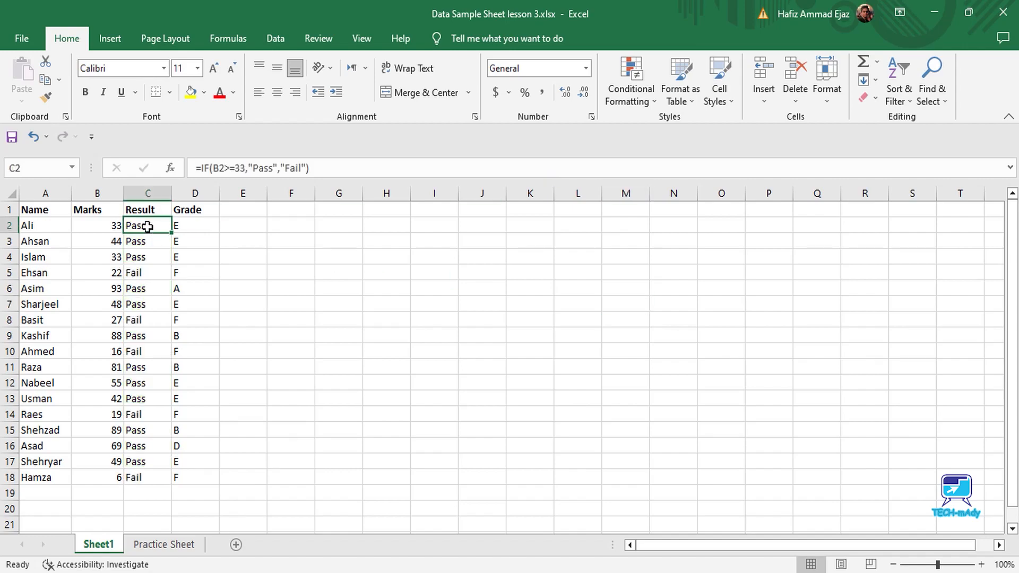
pyautogui.click(147, 194)
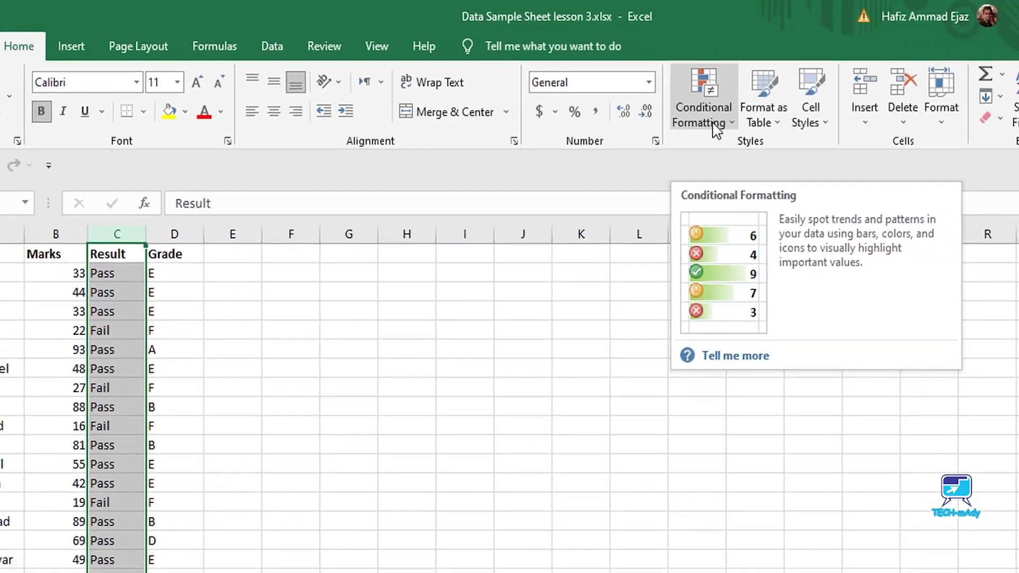
pyautogui.click(837, 158)
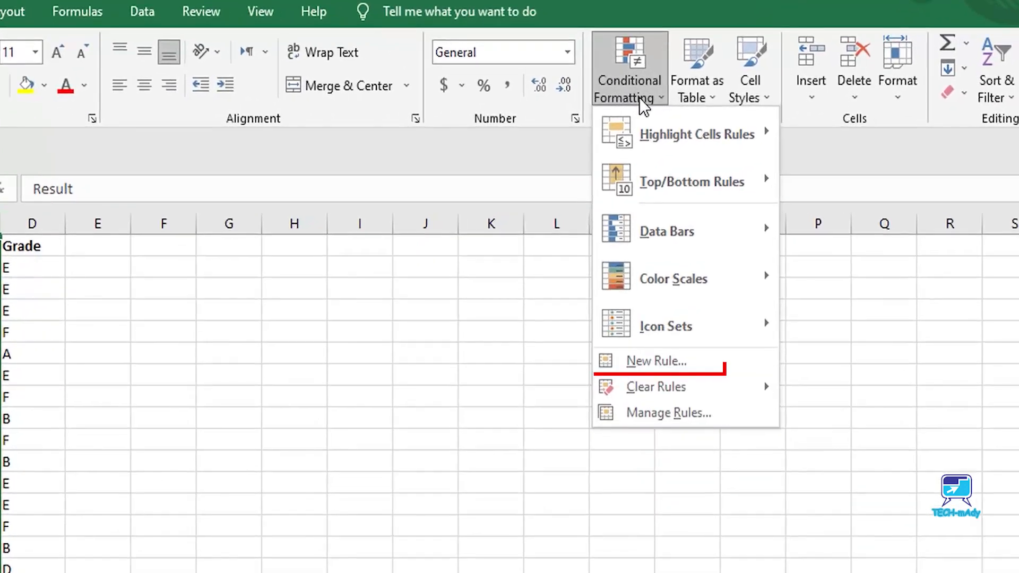
pyautogui.click(673, 361)
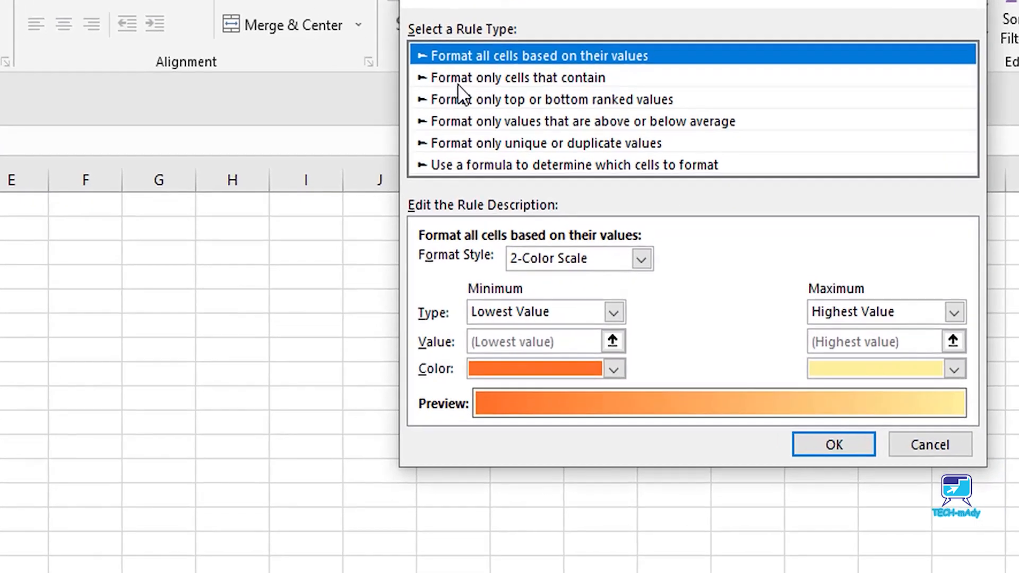
pyautogui.click(478, 136)
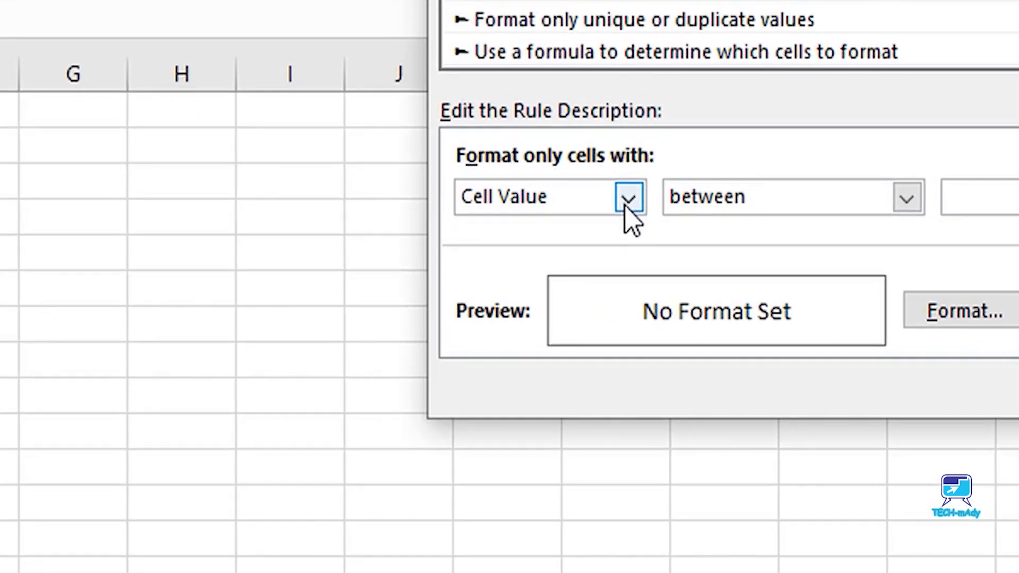
# - Define the rule's condition as Specific Text containing "Fail"
pyautogui.click(626, 205)
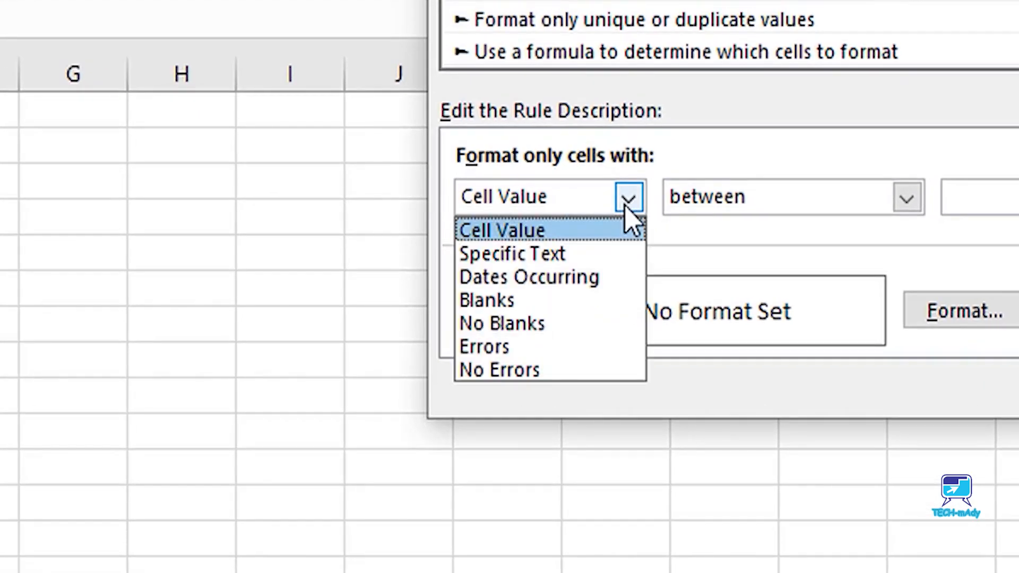
pyautogui.click(583, 253)
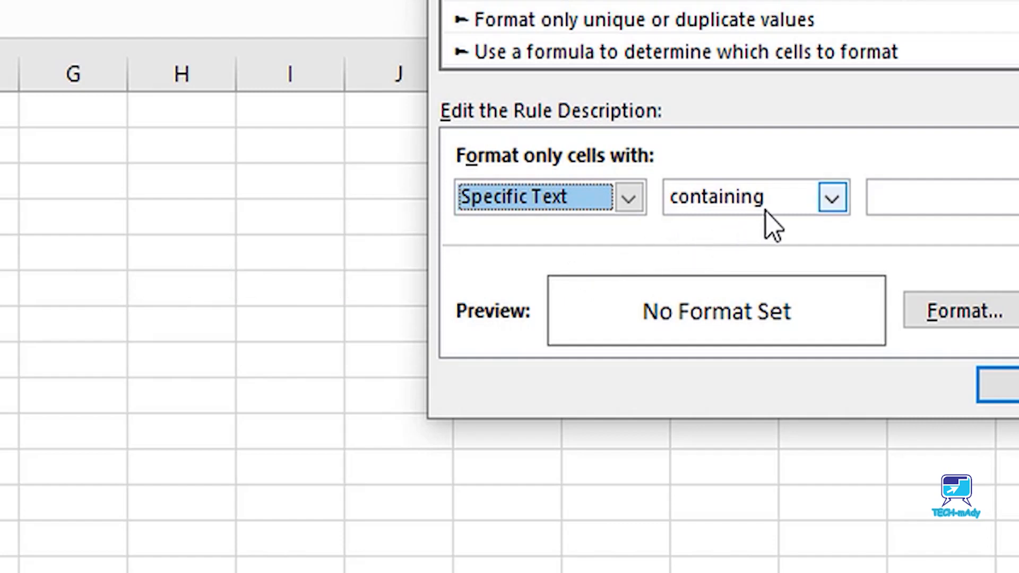
pyautogui.click(904, 195)
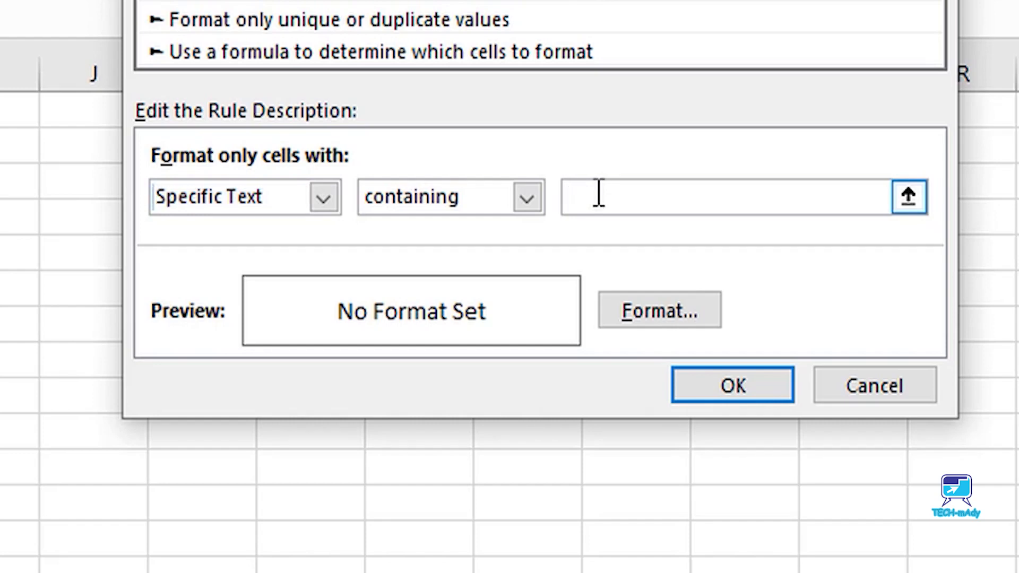
pyautogui.write('Fail')
# - Format the "Fail" cells with a red fill and white font, and apply the rule to the Result column
pyautogui.click(652, 308)
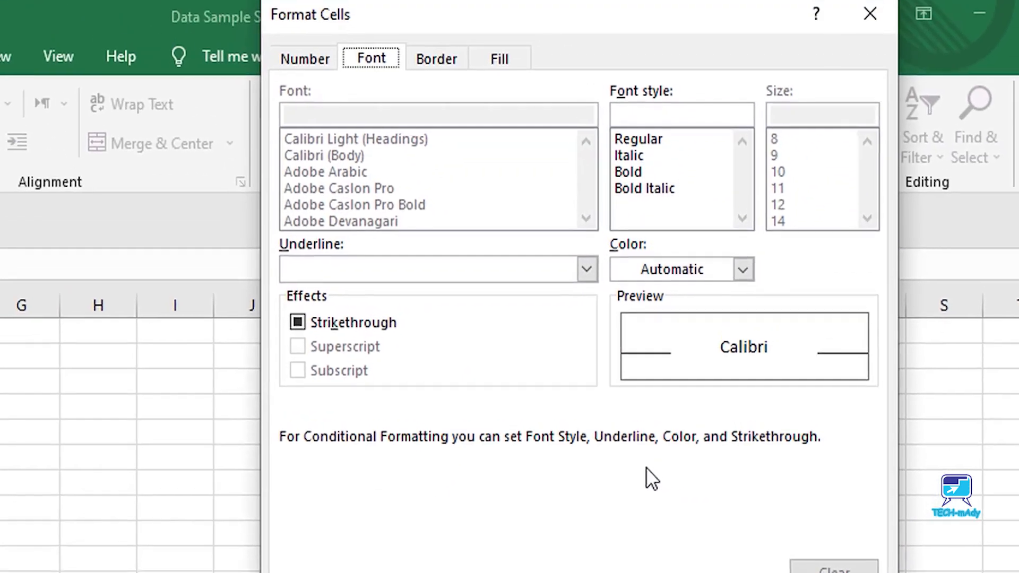
pyautogui.click(498, 61)
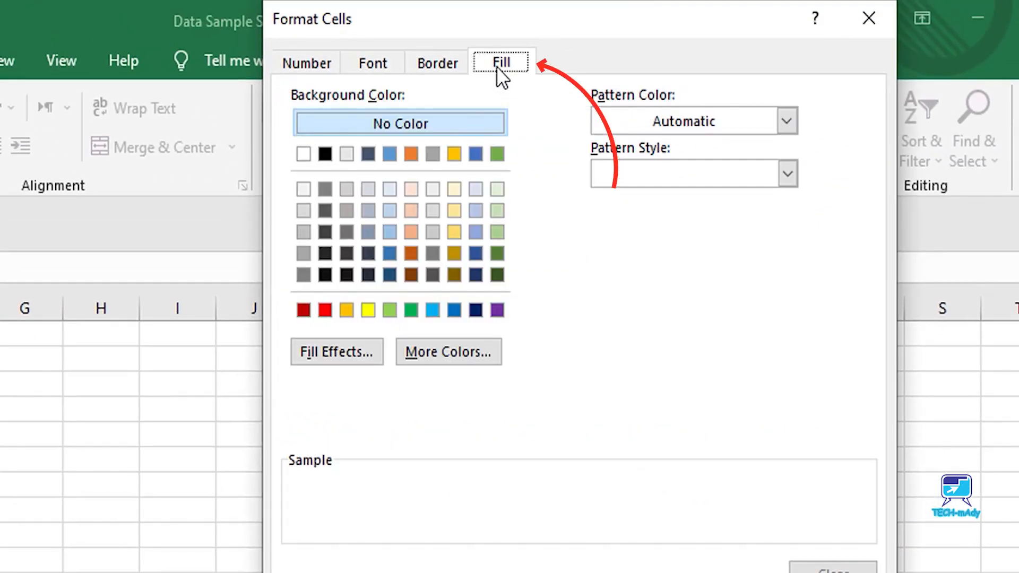
pyautogui.click(326, 310)
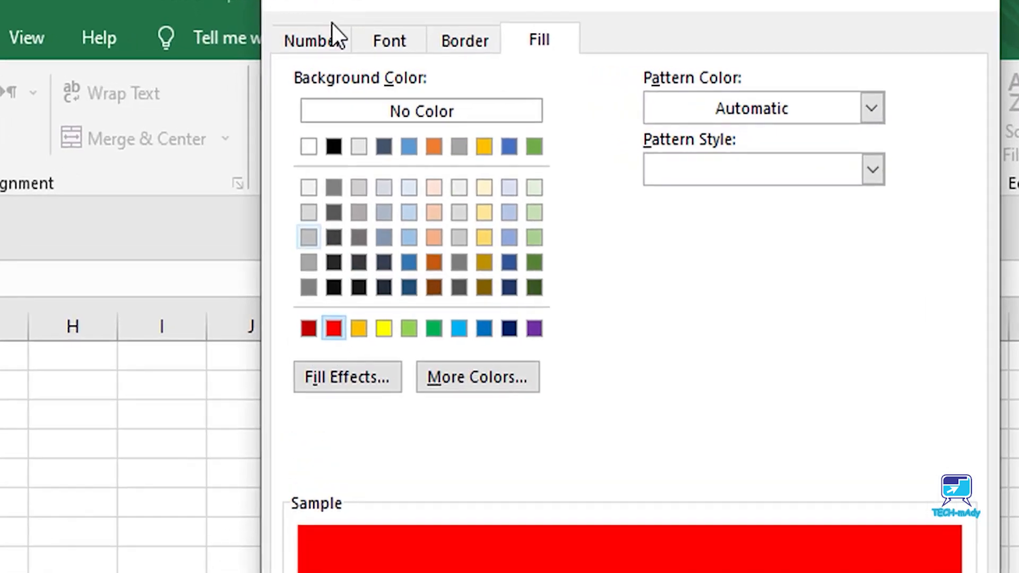
pyautogui.click(373, 44)
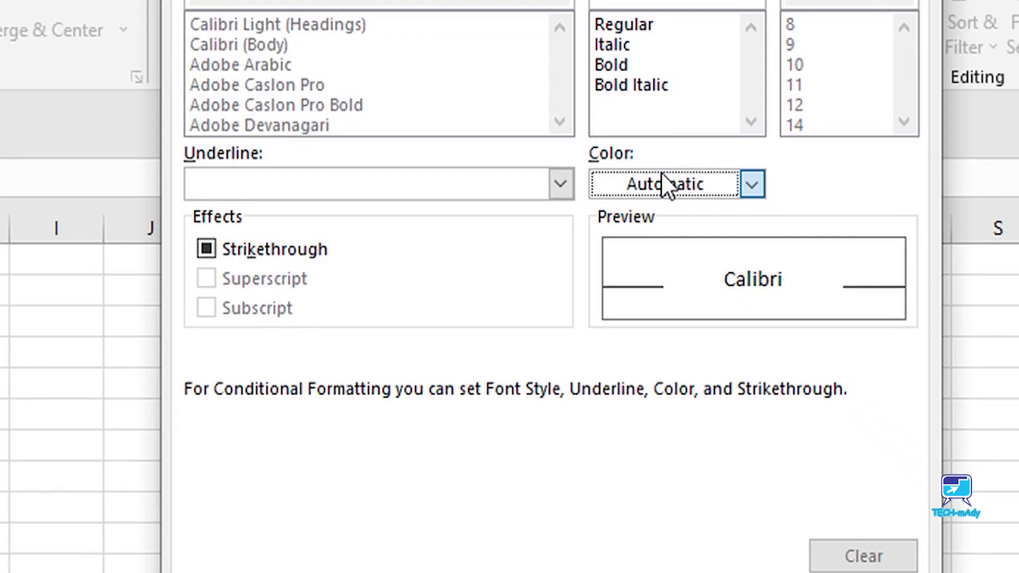
pyautogui.click(763, 295)
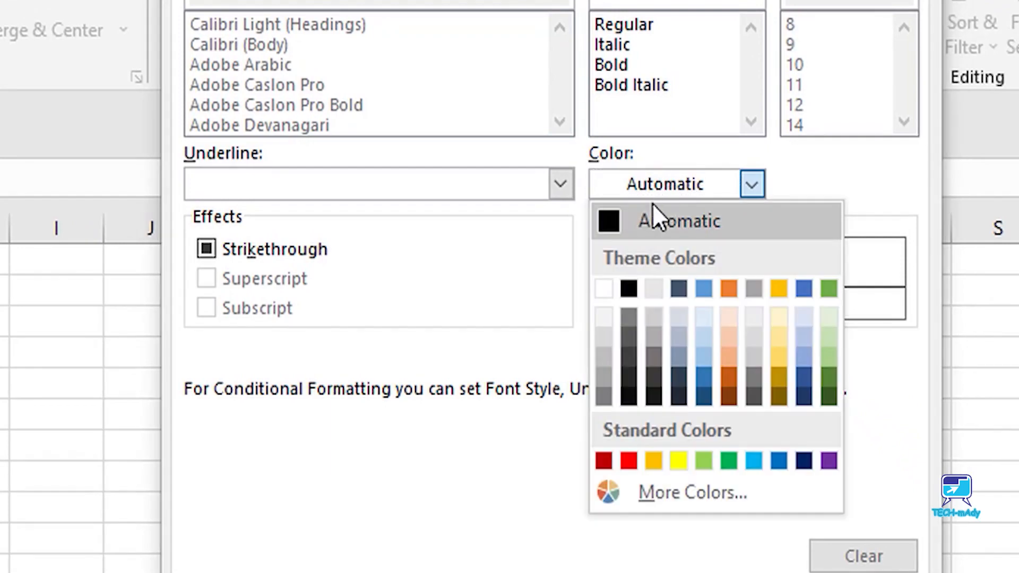
pyautogui.click(605, 289)
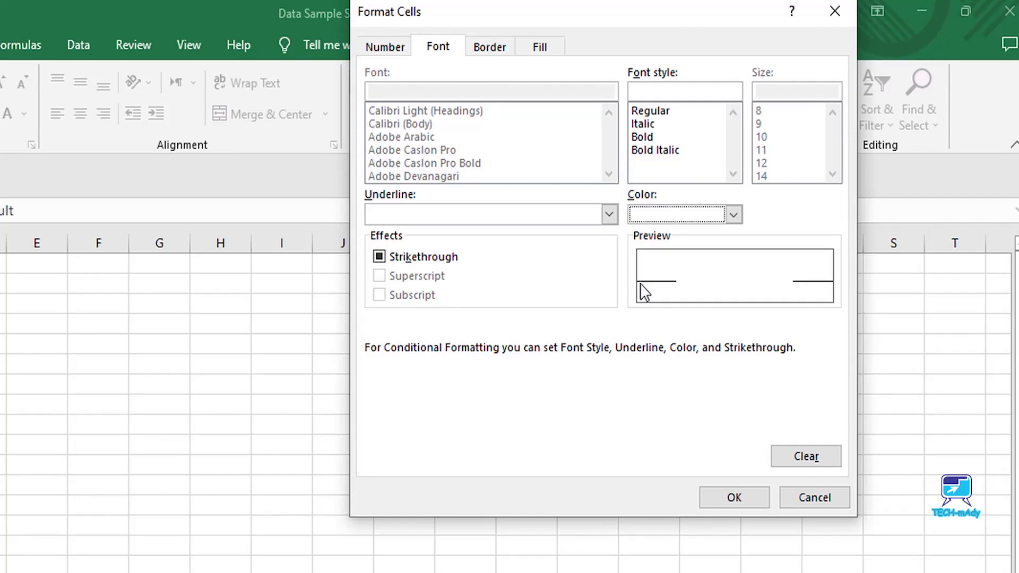
pyautogui.click(733, 497)
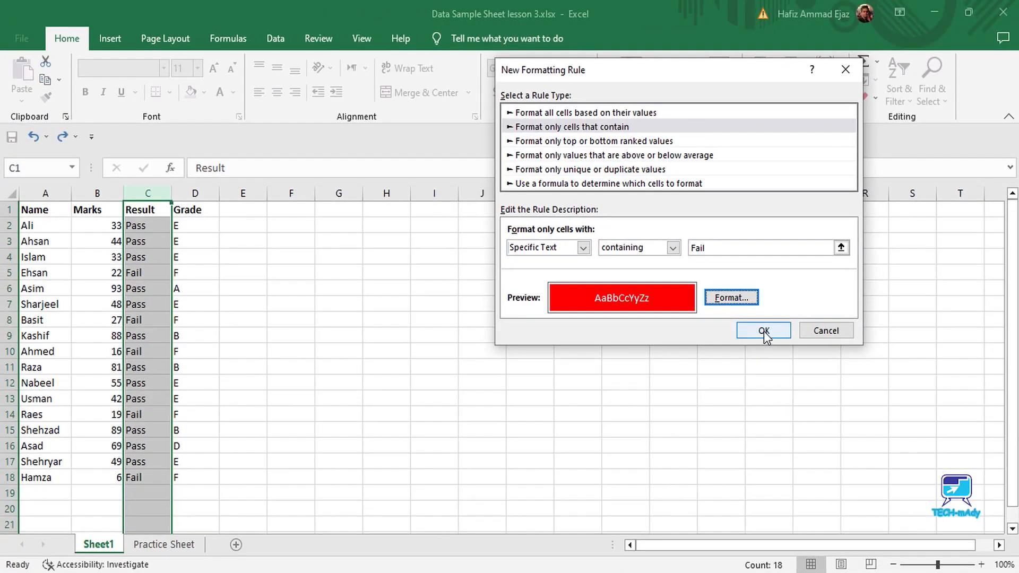
pyautogui.click(764, 331)
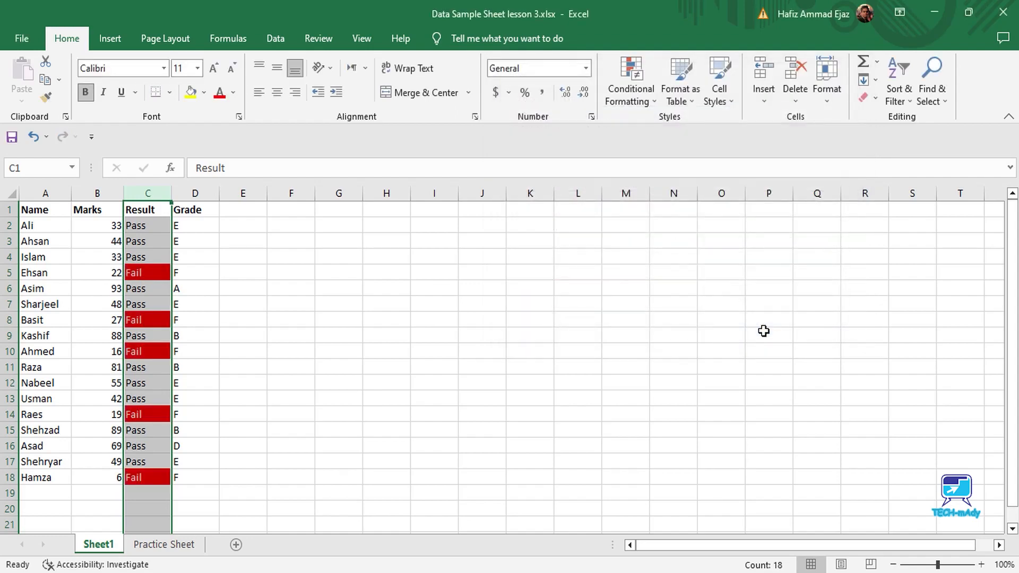
pyautogui.click(764, 332)
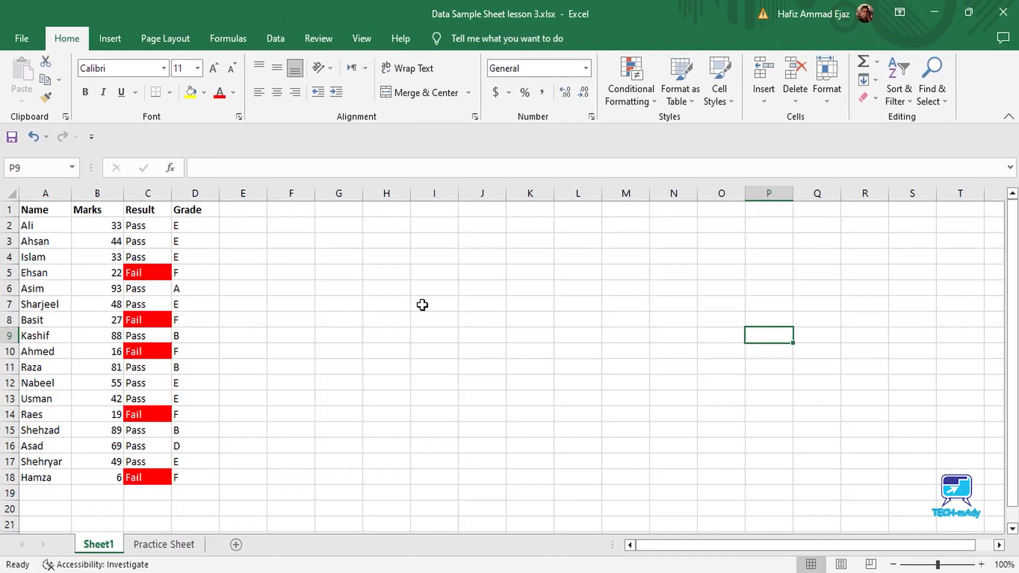
# - Add a second conditional formatting rule to the Result column, again of the type "Format only cells that contain"
pyautogui.click(157, 193)
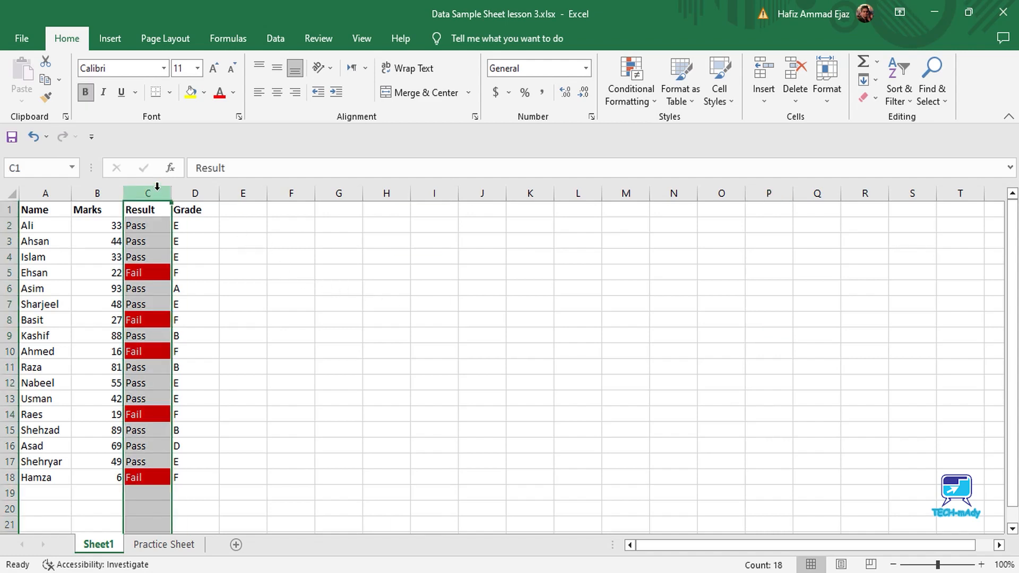
pyautogui.click(638, 92)
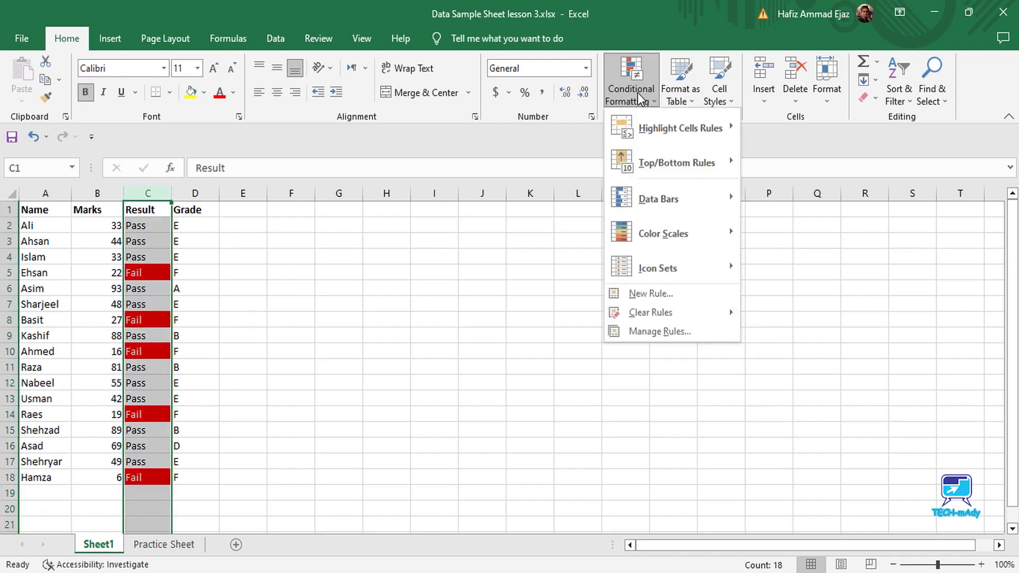
pyautogui.moveTo(644, 204)
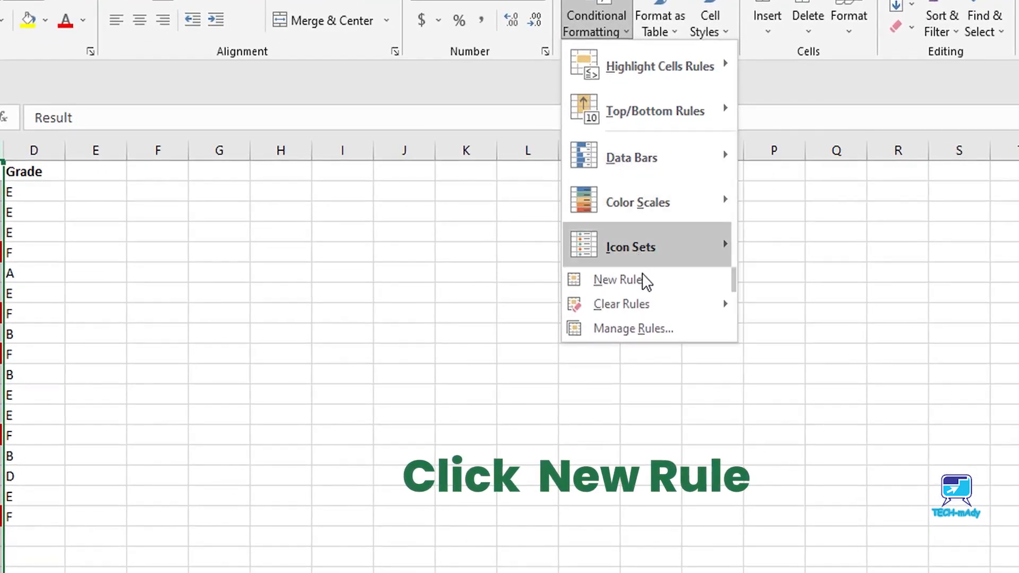
pyautogui.click(645, 281)
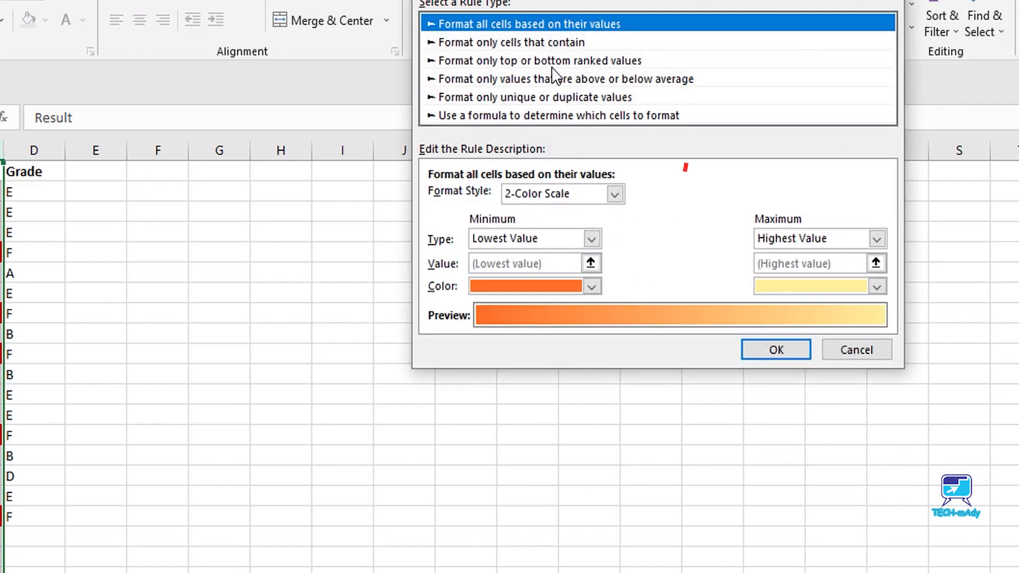
pyautogui.click(544, 50)
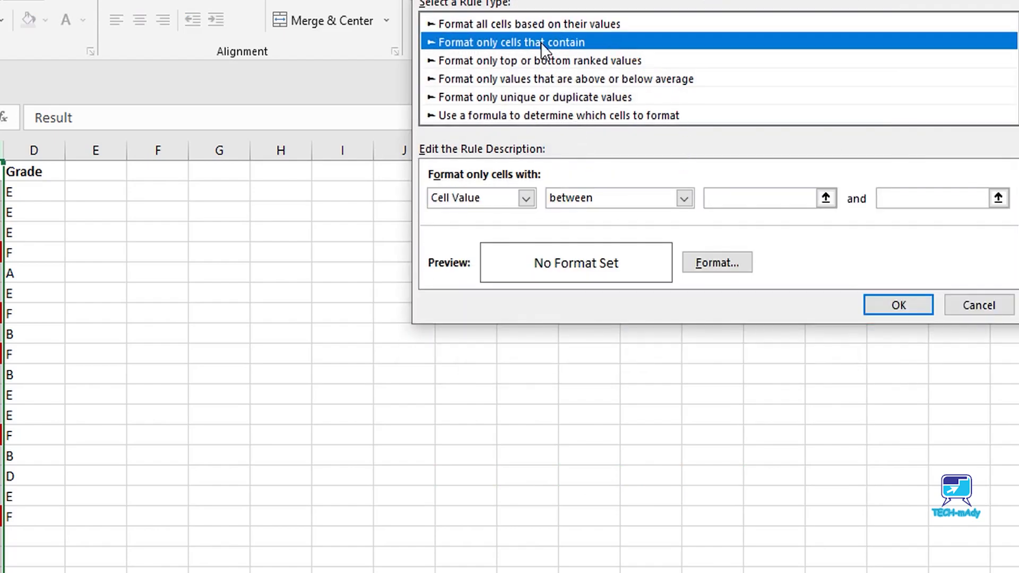
# - Define the second rule's condition as Specific Text containing "Pass"
pyautogui.click(526, 198)
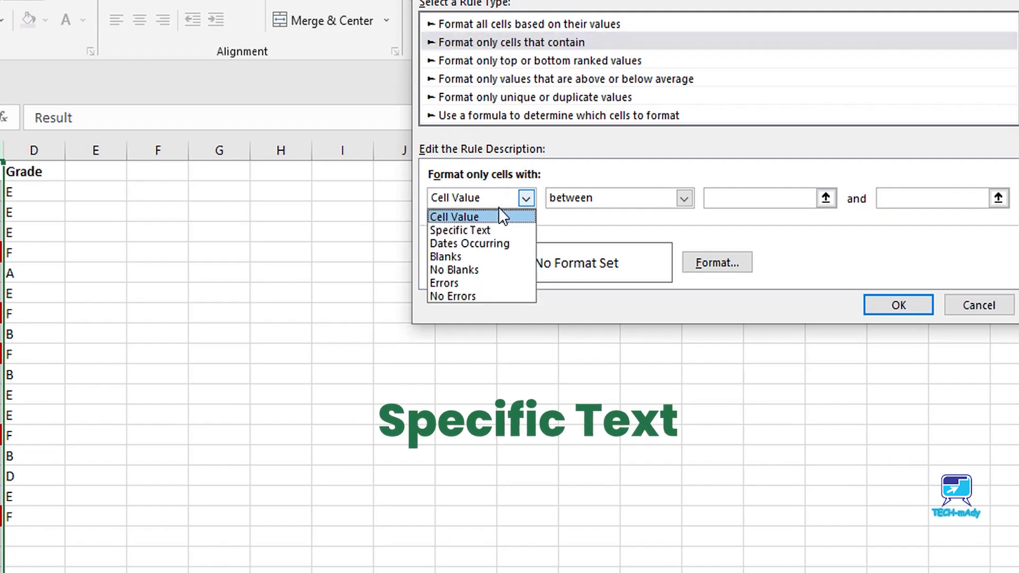
pyautogui.click(487, 230)
pyautogui.click(689, 200)
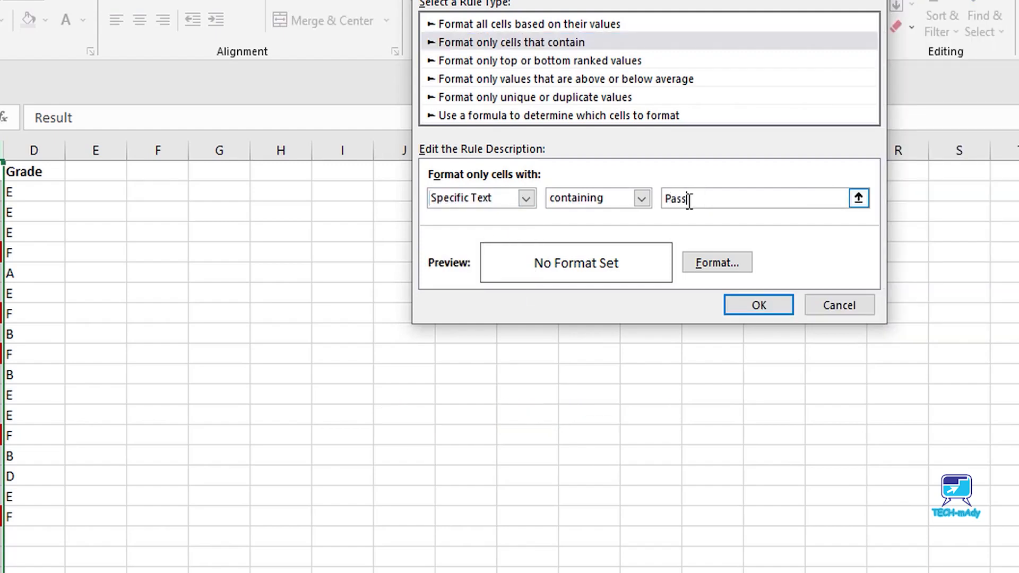
# - Format the "Pass" cells with a light green fill and black font, and apply the rule to the Result column
pyautogui.click(714, 265)
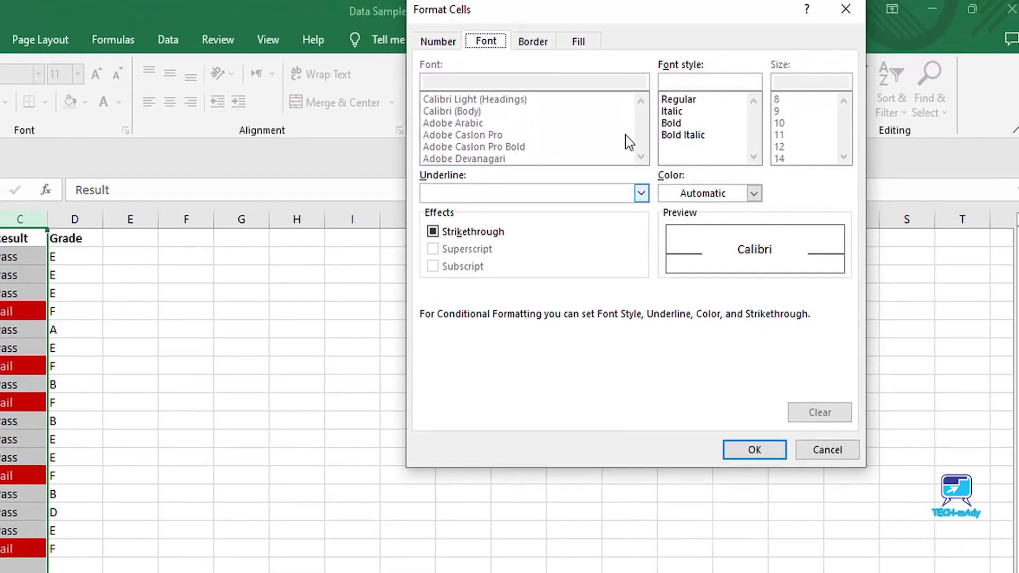
pyautogui.click(585, 42)
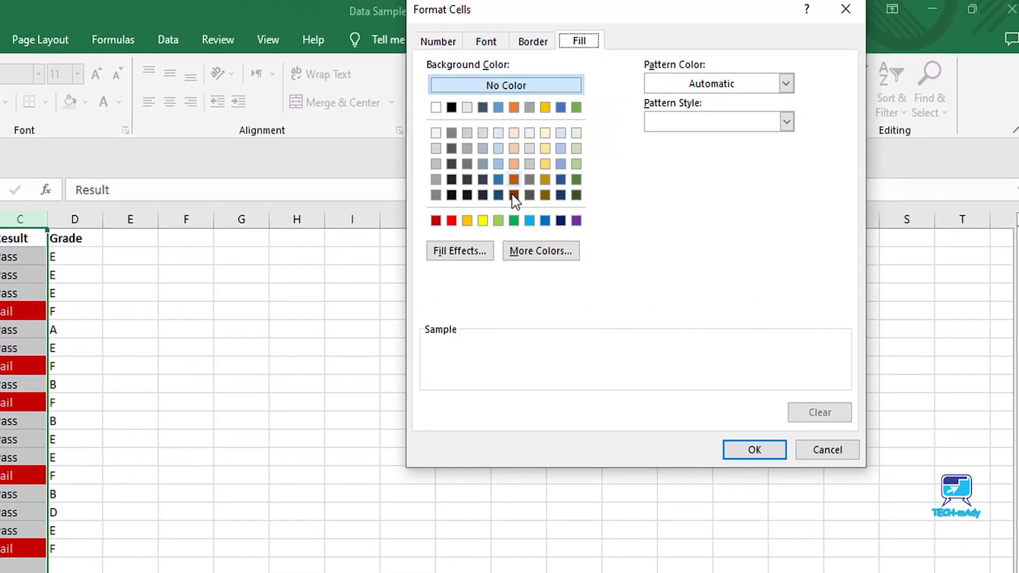
pyautogui.click(498, 221)
pyautogui.click(486, 44)
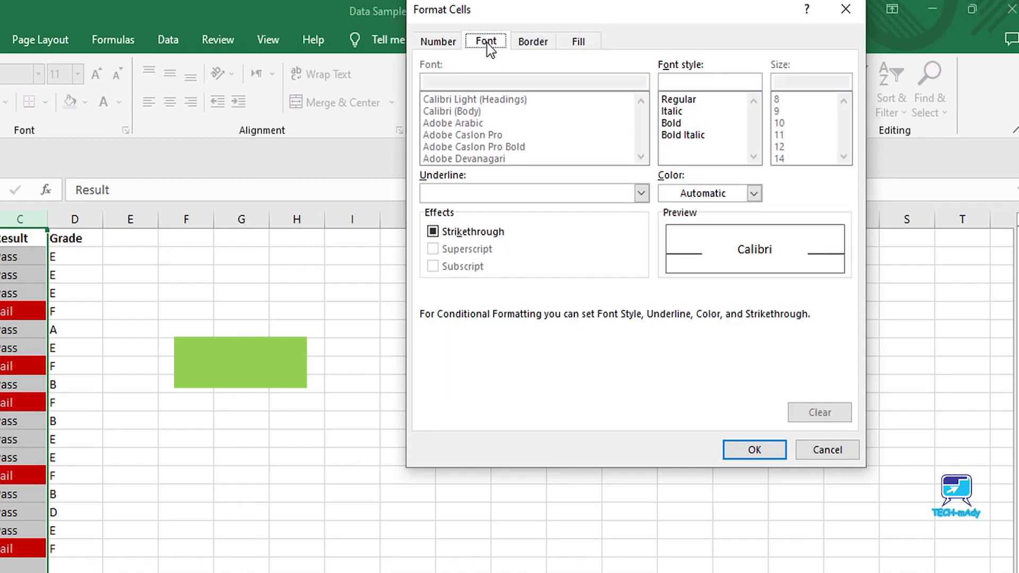
pyautogui.click(690, 196)
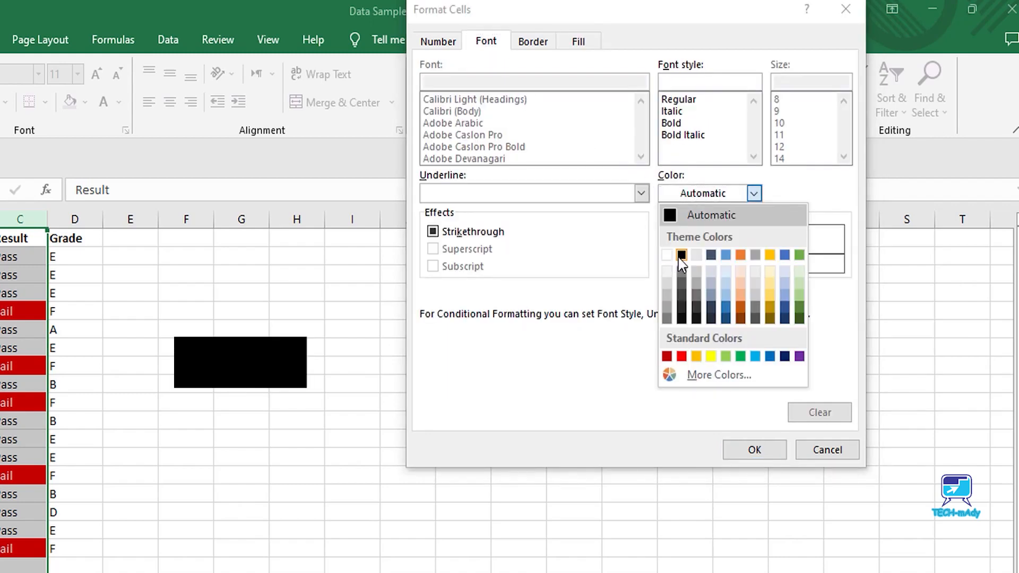
pyautogui.click(683, 263)
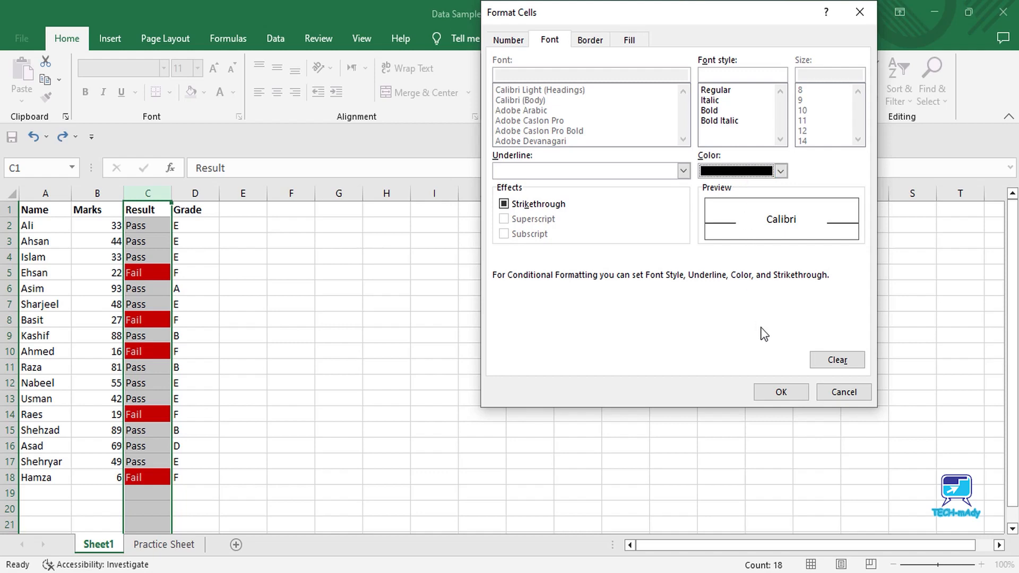
pyautogui.click(778, 392)
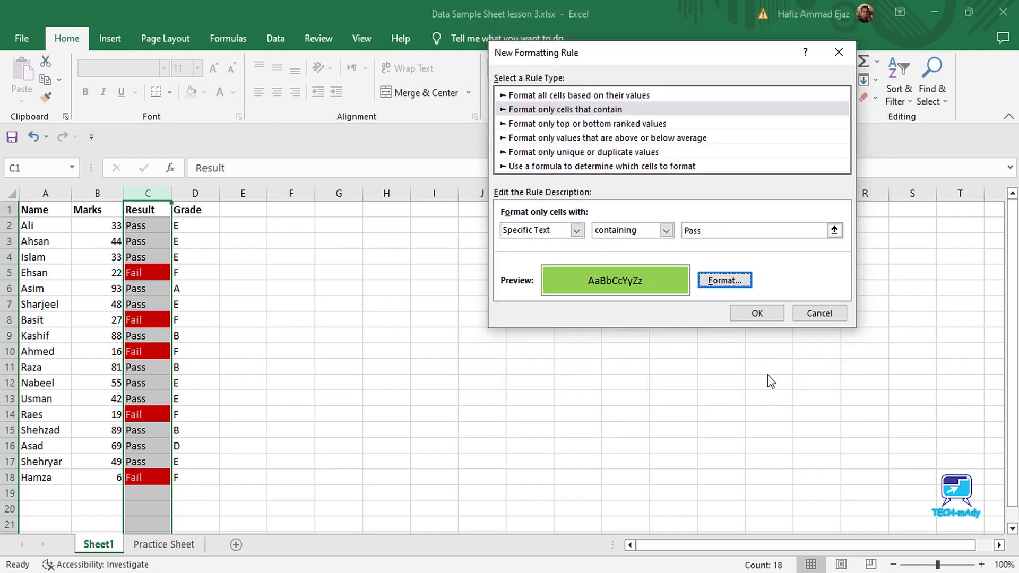
pyautogui.click(758, 314)
pyautogui.click(339, 287)
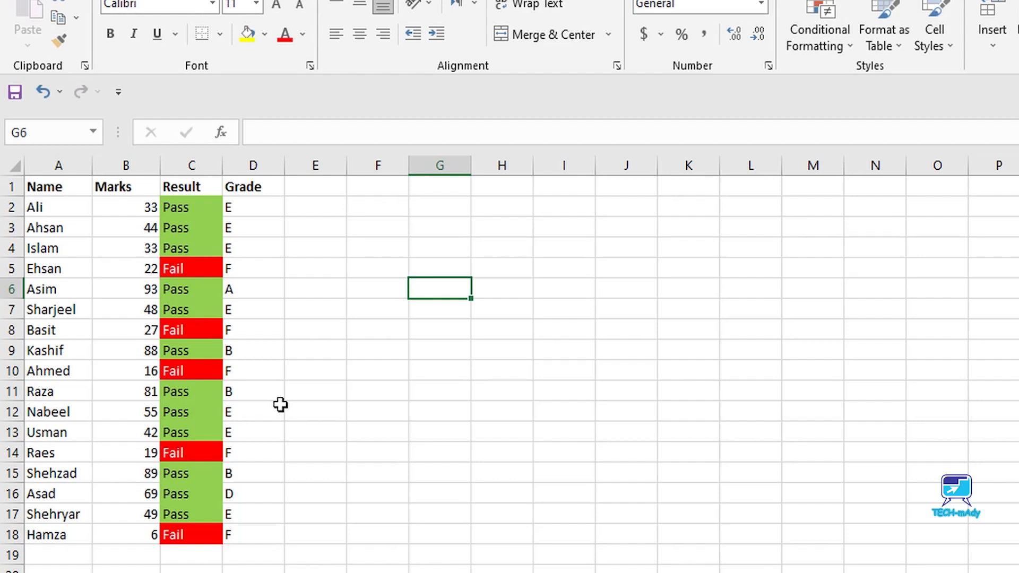
# - Test the colour rules by setting the marks in cell B3 to 22 and back to 44
pyautogui.click(132, 230)
pyautogui.write('22')
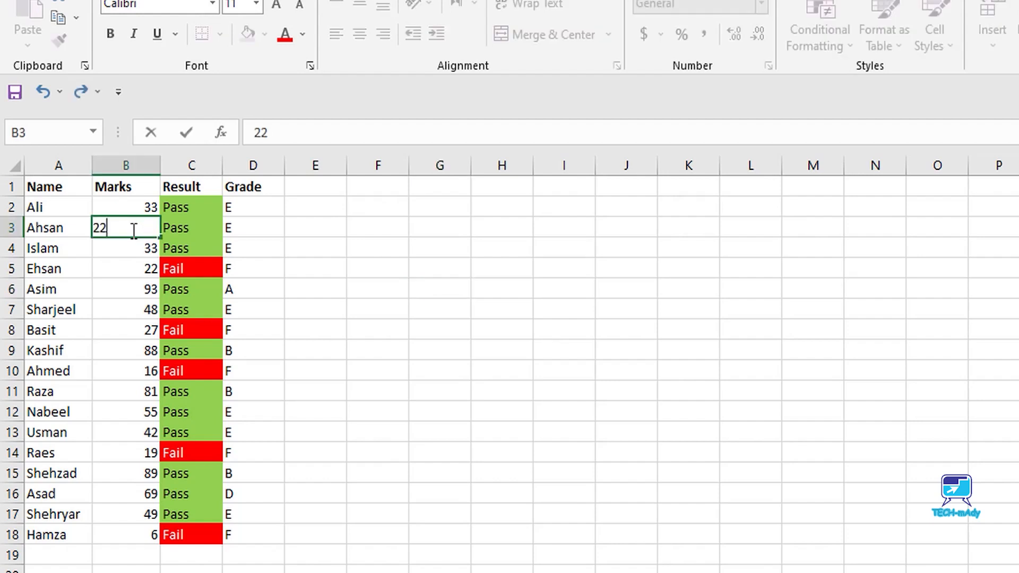
pyautogui.press('Return')
pyautogui.click(132, 230)
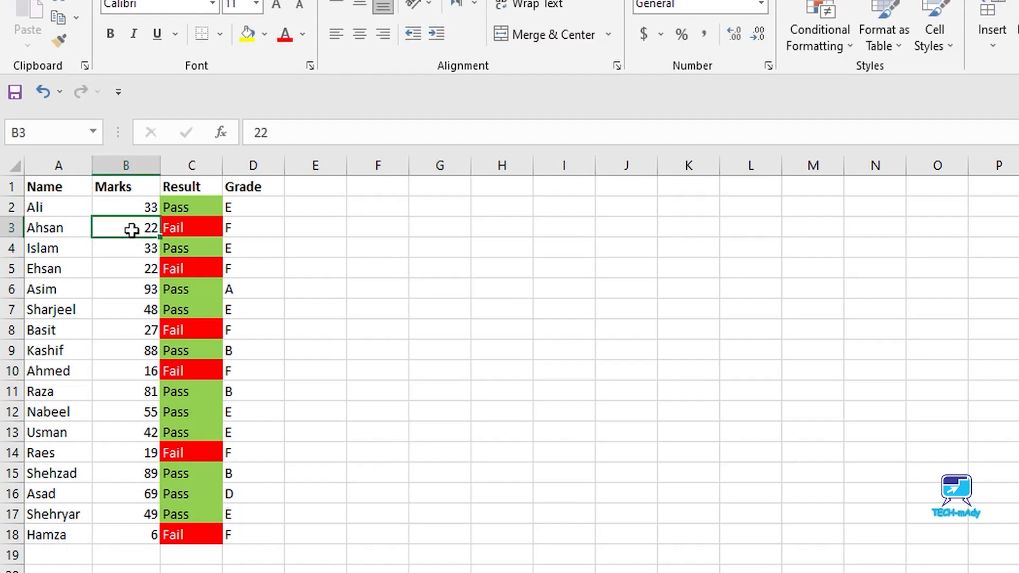
pyautogui.write('44')
pyautogui.press('Return')
# - Test the colour rules again by setting the marks in cell B3 to 10 and 33
pyautogui.click(132, 230)
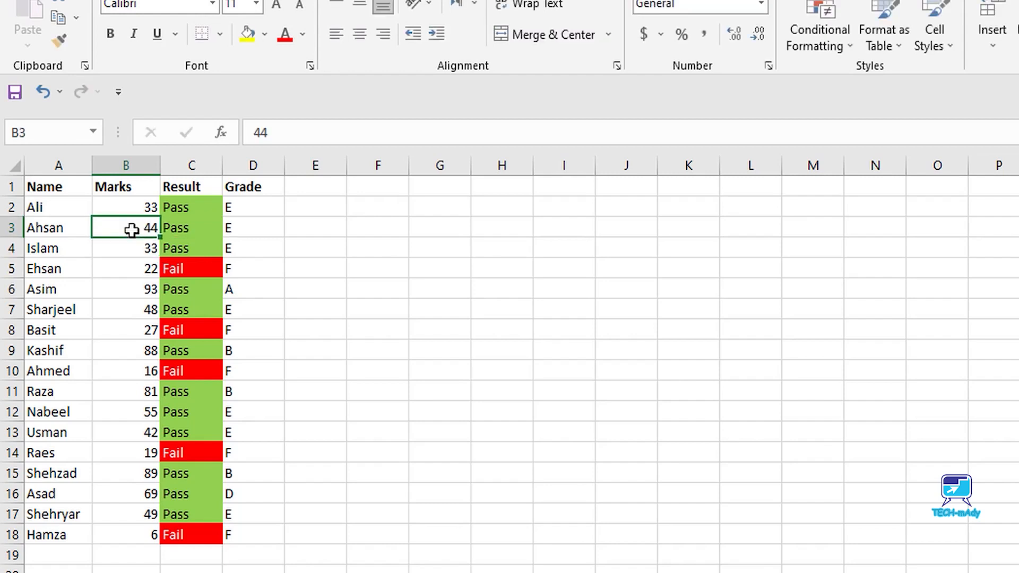
pyautogui.write('10')
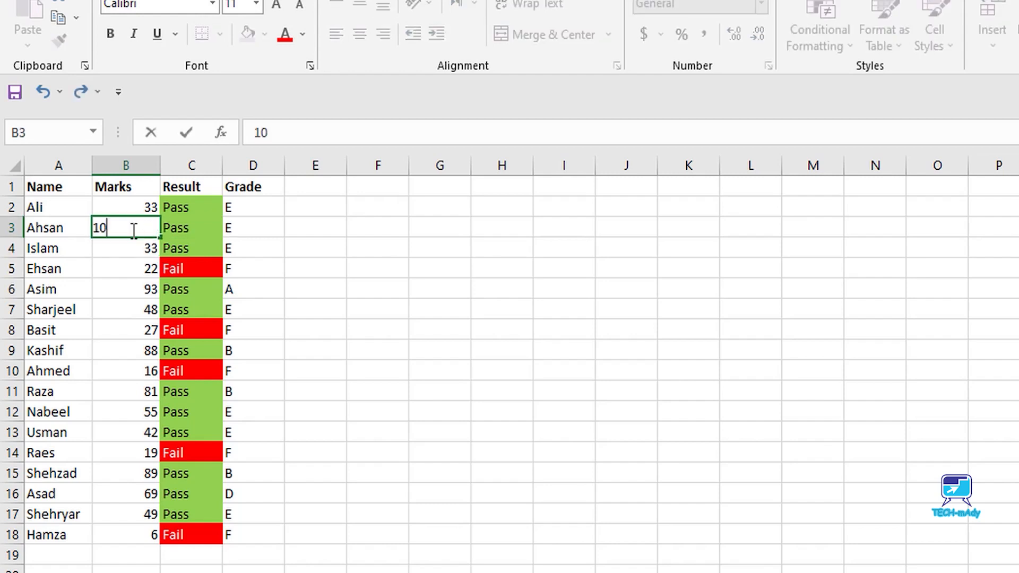
pyautogui.press('Return')
pyautogui.click(134, 230)
pyautogui.write('33')
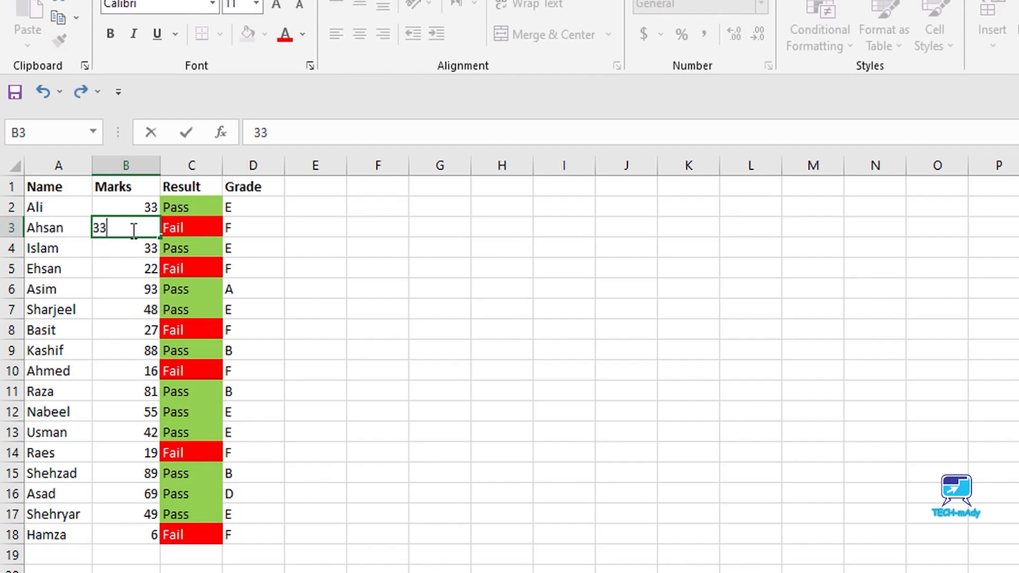
pyautogui.press('Return')
# - Set the marks in cell B3 to 22 and select the empty cell E5
pyautogui.click(134, 230)
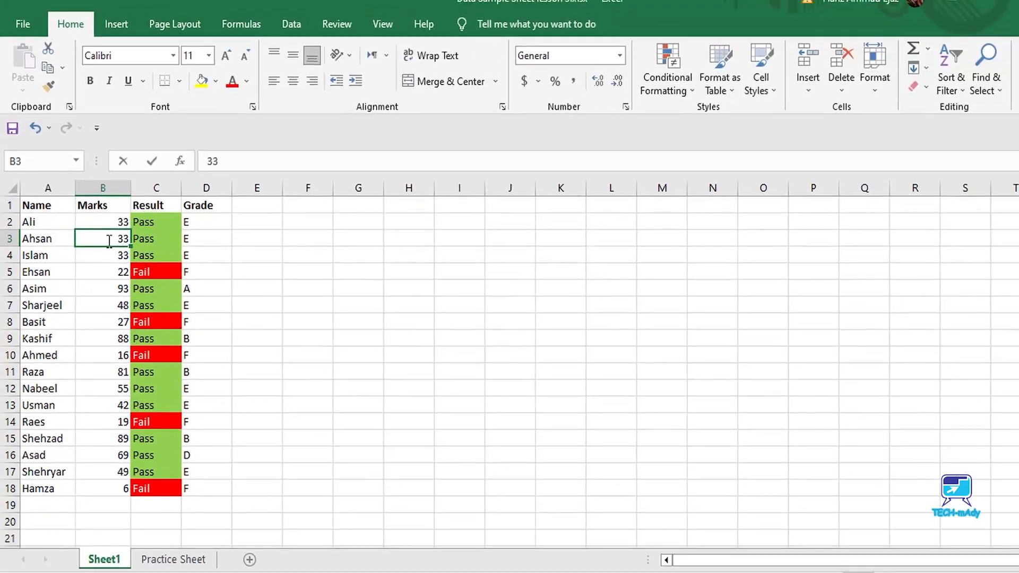
pyautogui.write('22')
pyautogui.press('Return')
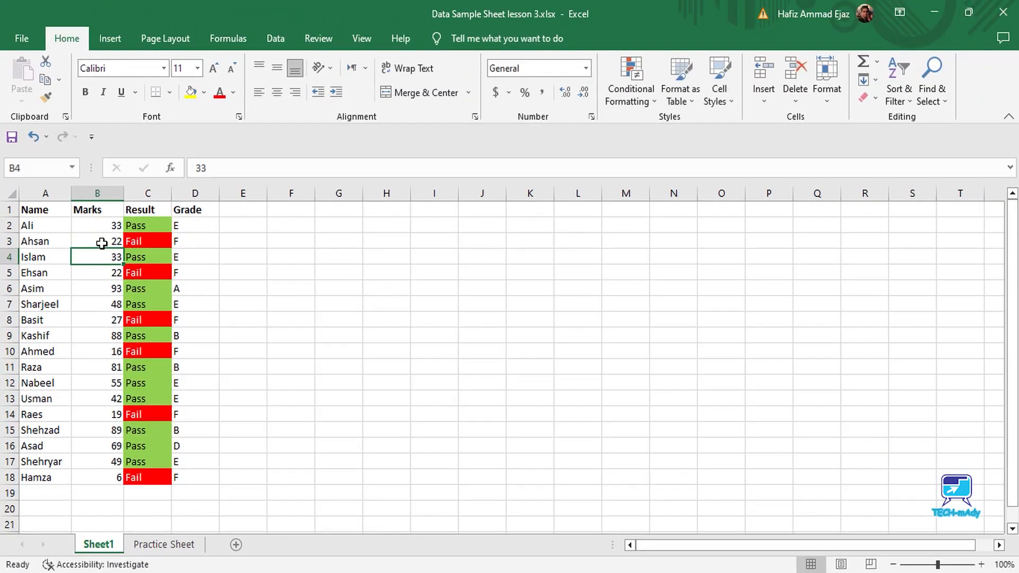
pyautogui.click(252, 276)
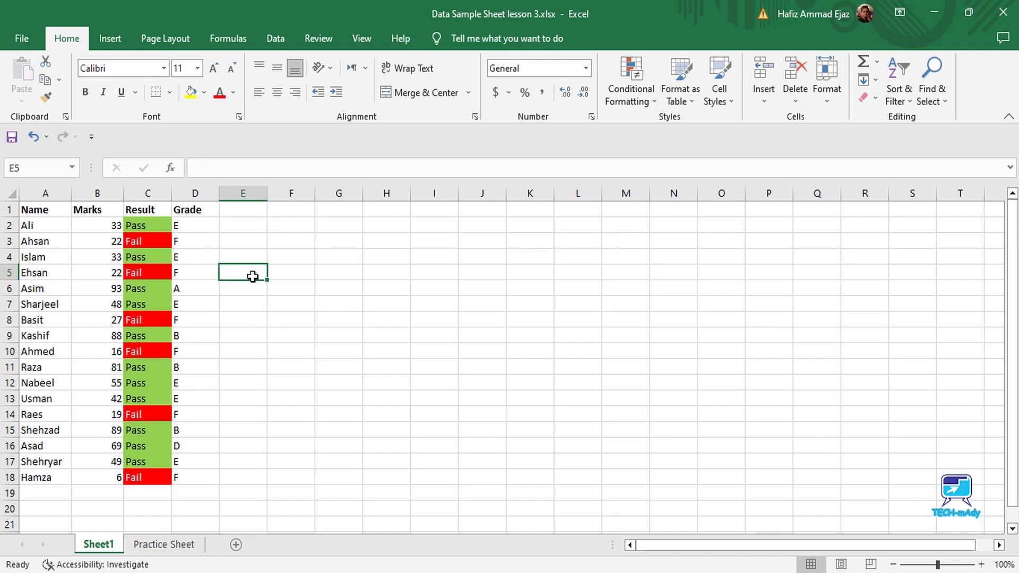